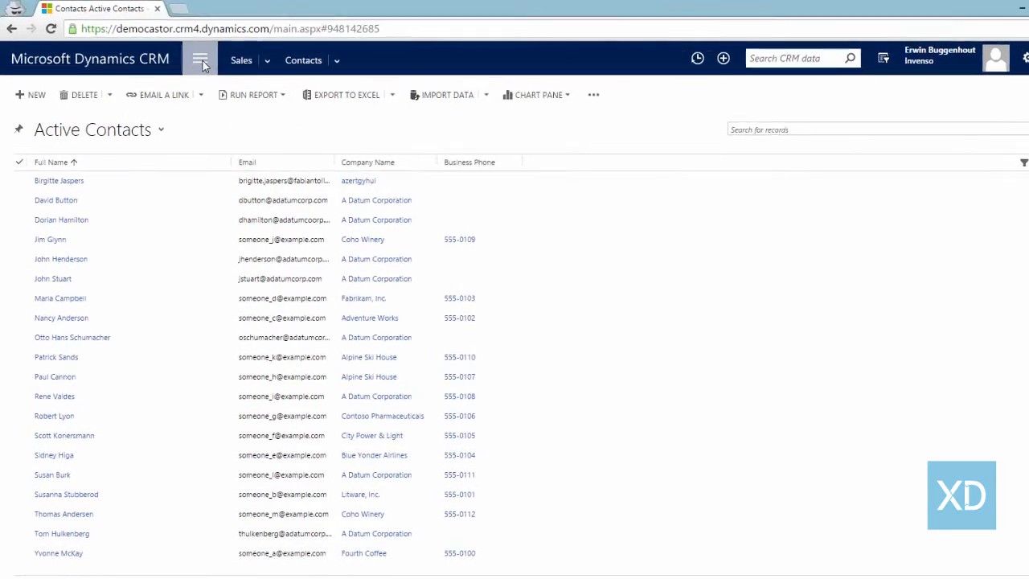
Show the app-area tiles from the top navigation bar so the XperiDo area is reachable
left_click(202, 63)
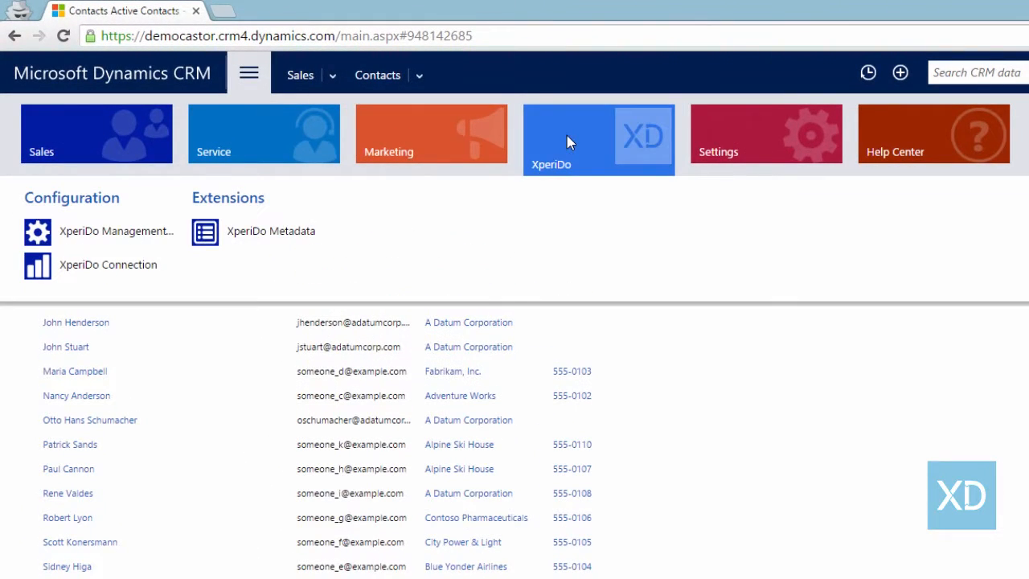
Go to XperiDo Management's Templates page and start a New Template
left_click(105, 230)
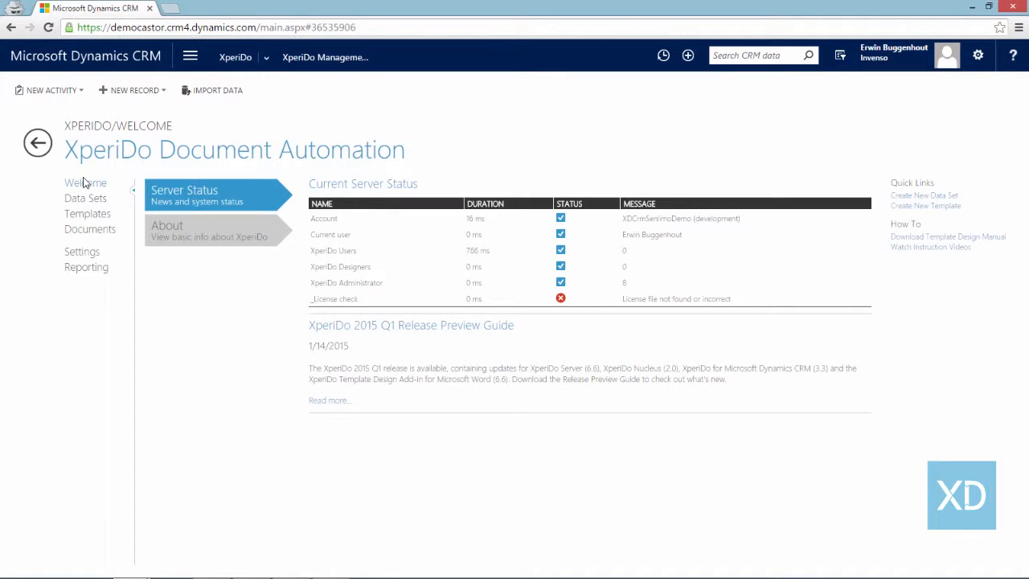
left_click(90, 216)
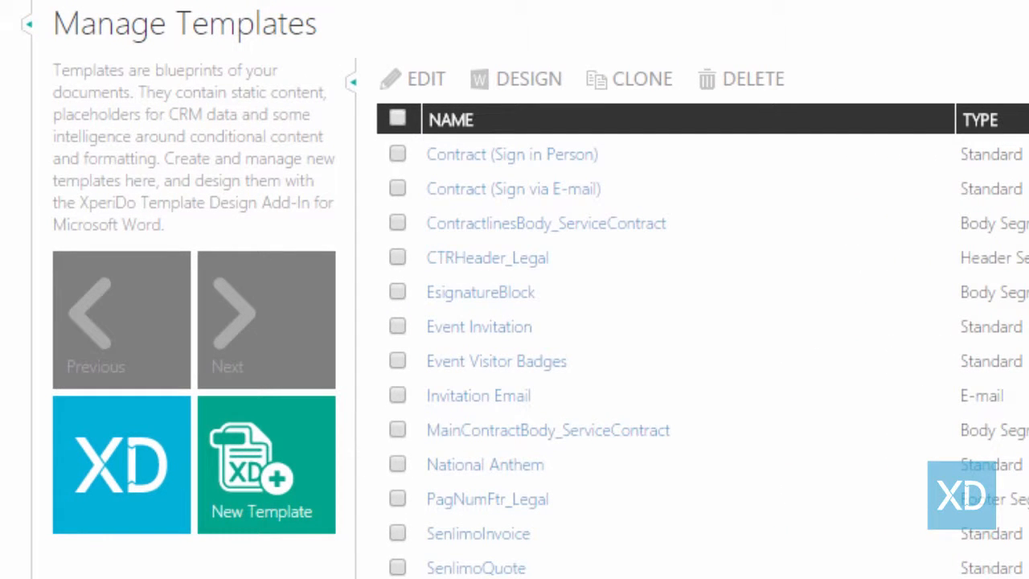
left_click(265, 466)
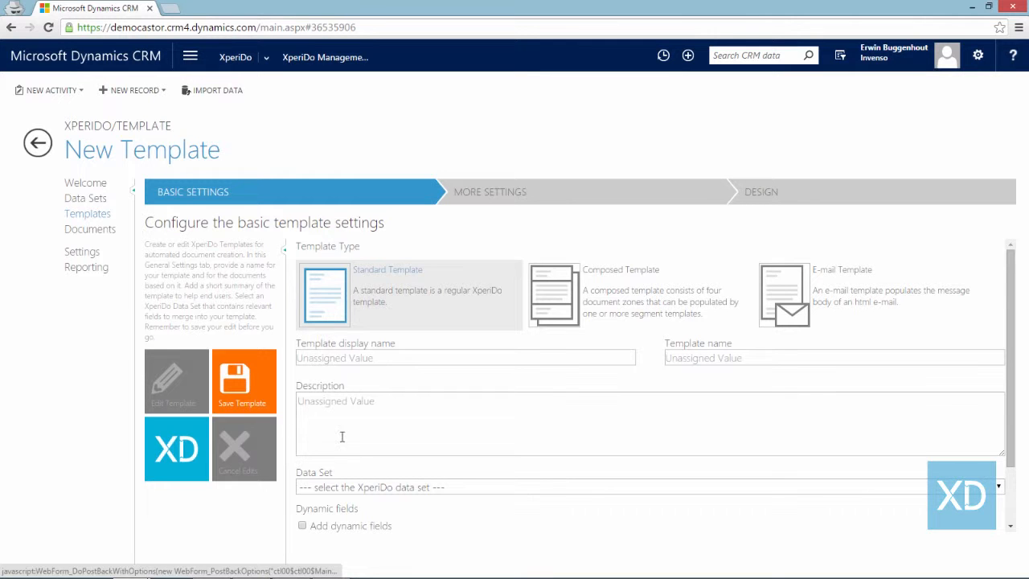
Name the template 'quotation template' with description 'template to be used in the initial stages of quoting'
left_click(453, 358)
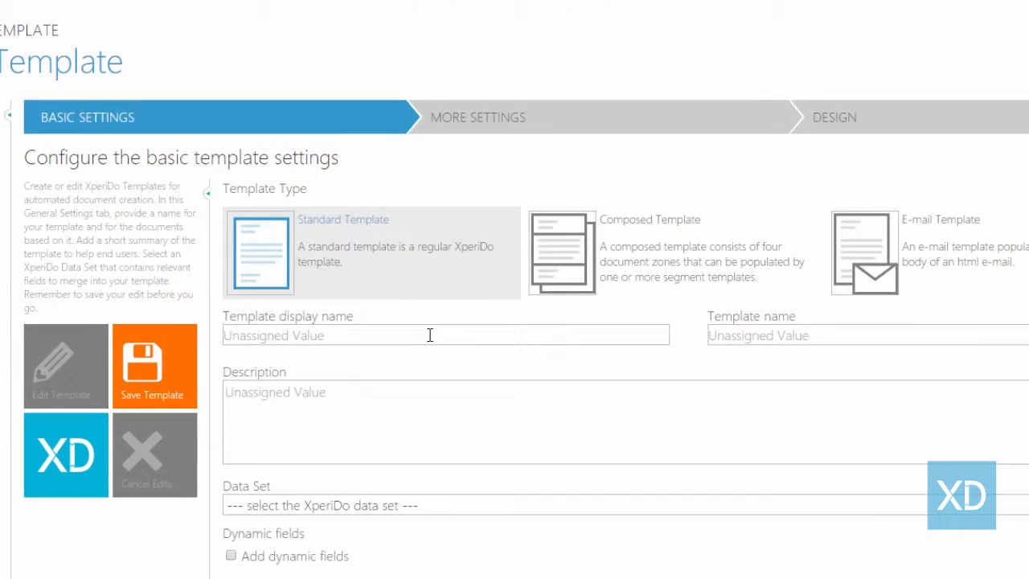
type("quotation t")
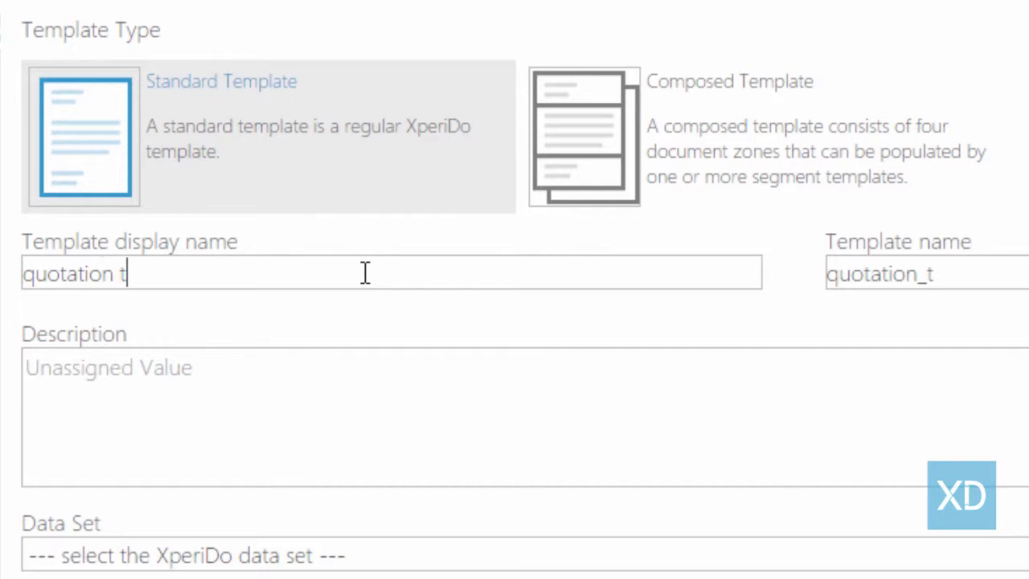
type("emplate")
left_click(200, 379)
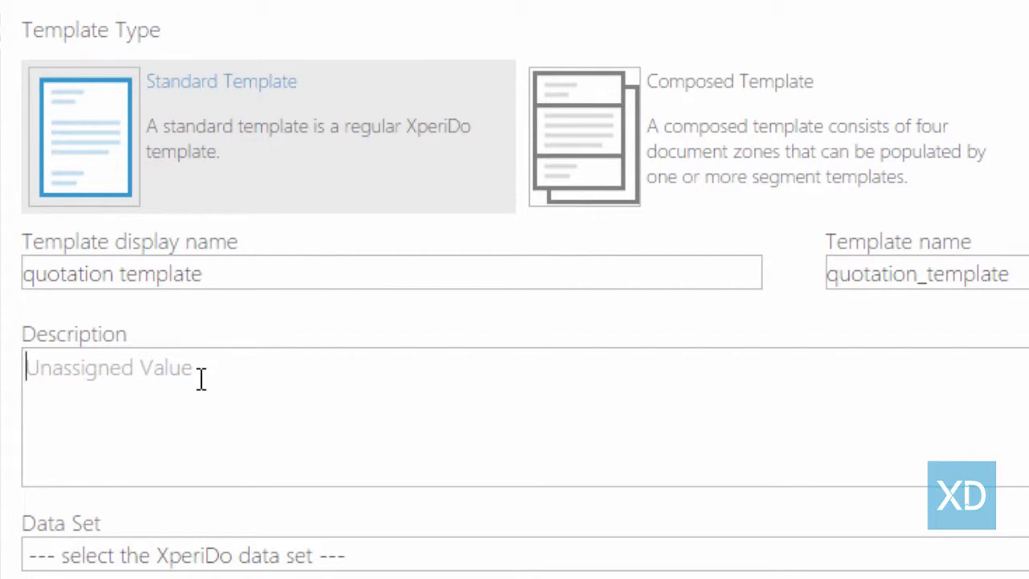
type("template to be used in the initial stages of quota")
key("BackSpace")
type("ing")
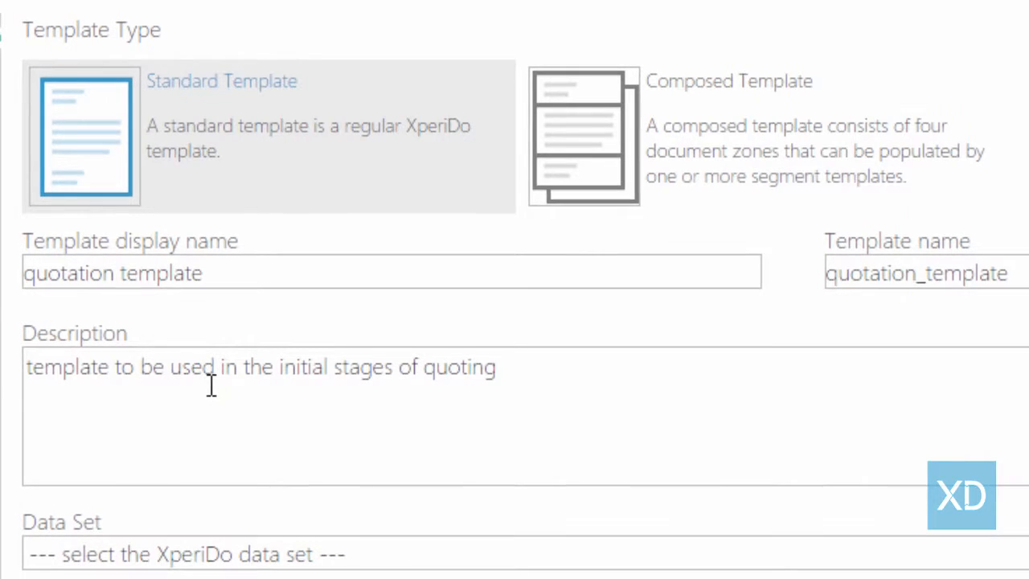
Link the template to QuoteDataset and add the tag Quotations
left_click(230, 557)
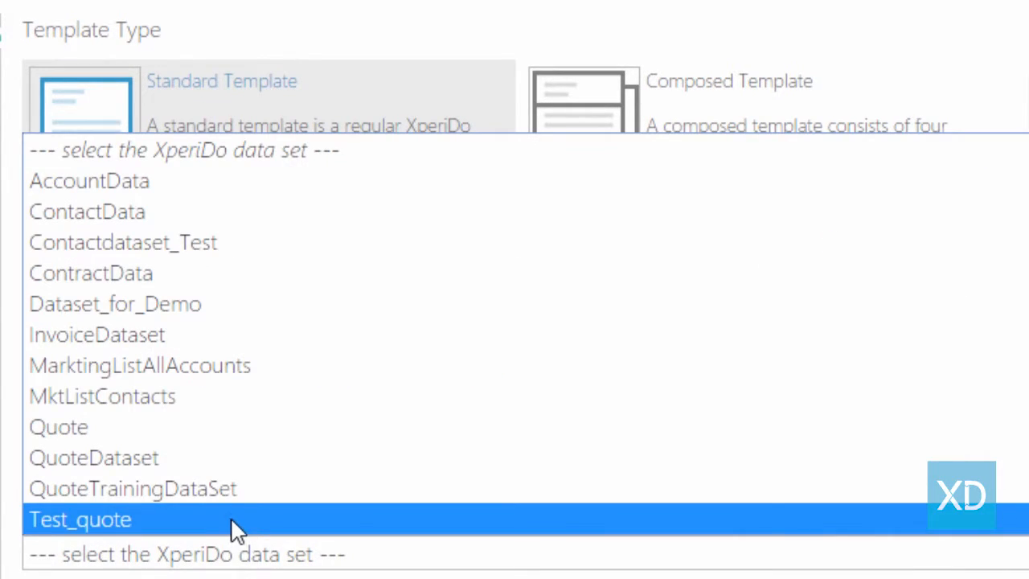
left_click(238, 464)
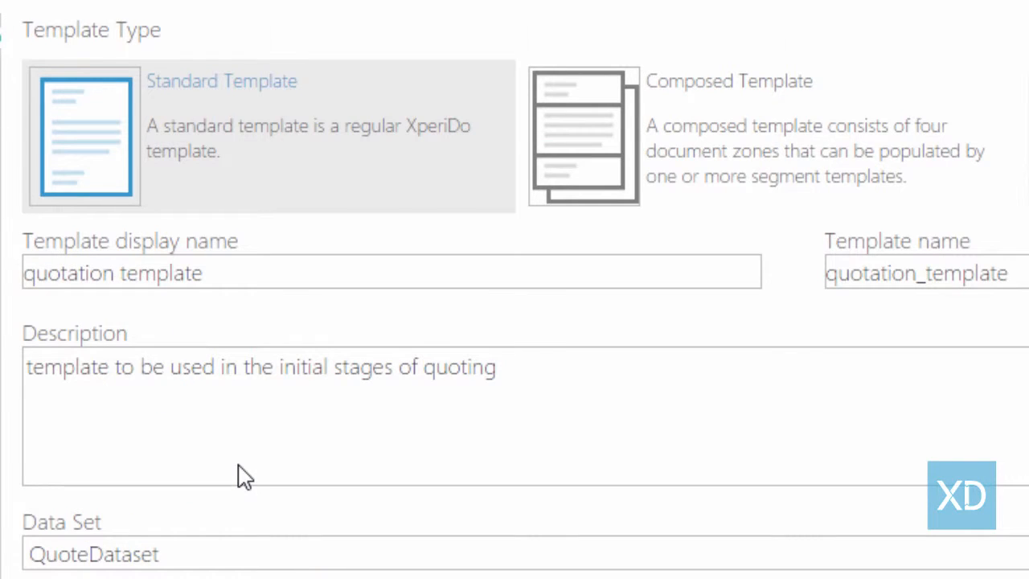
scroll(245, 477, "down", 5)
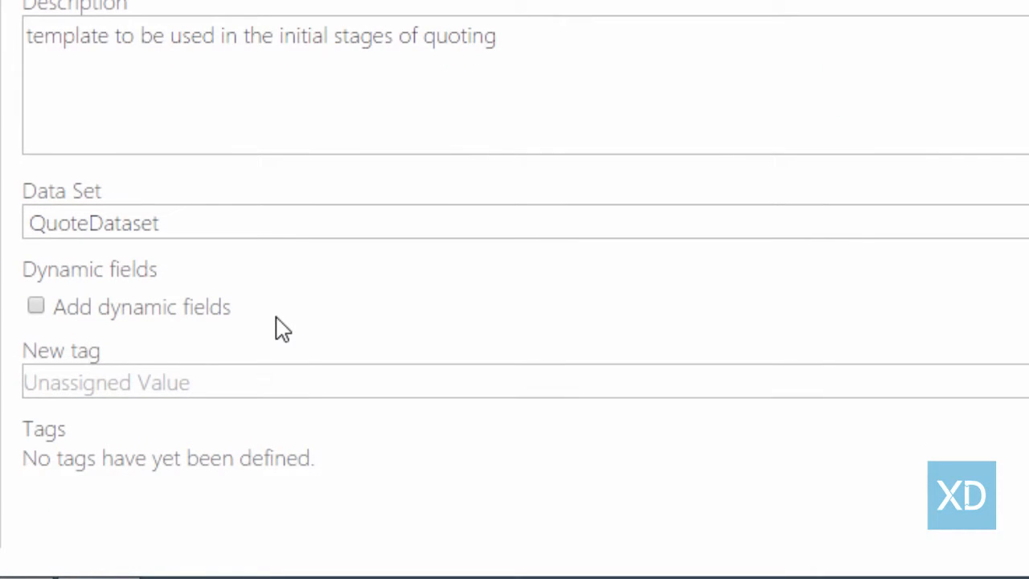
left_click(236, 383)
type("Quotations")
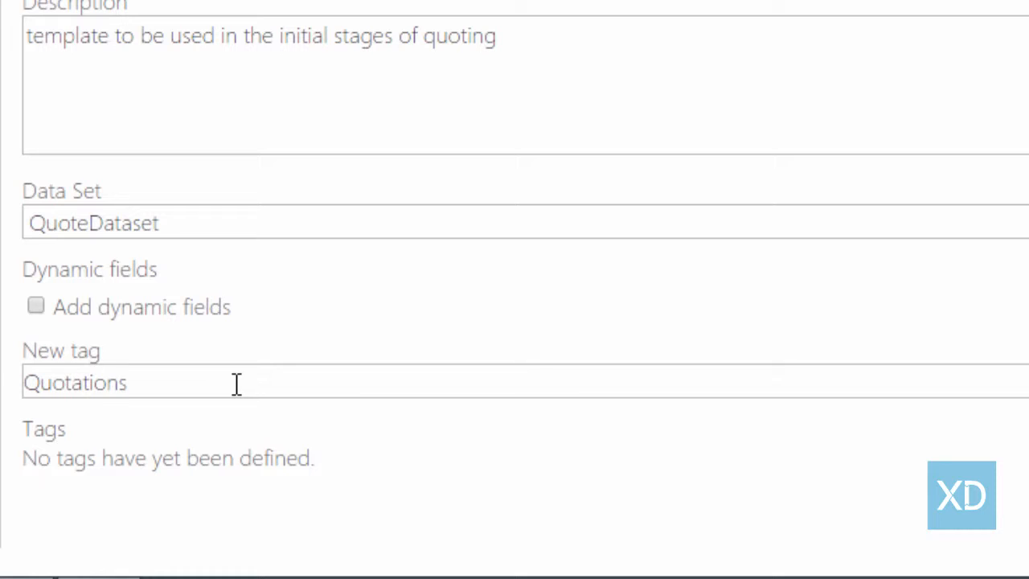
key("Return")
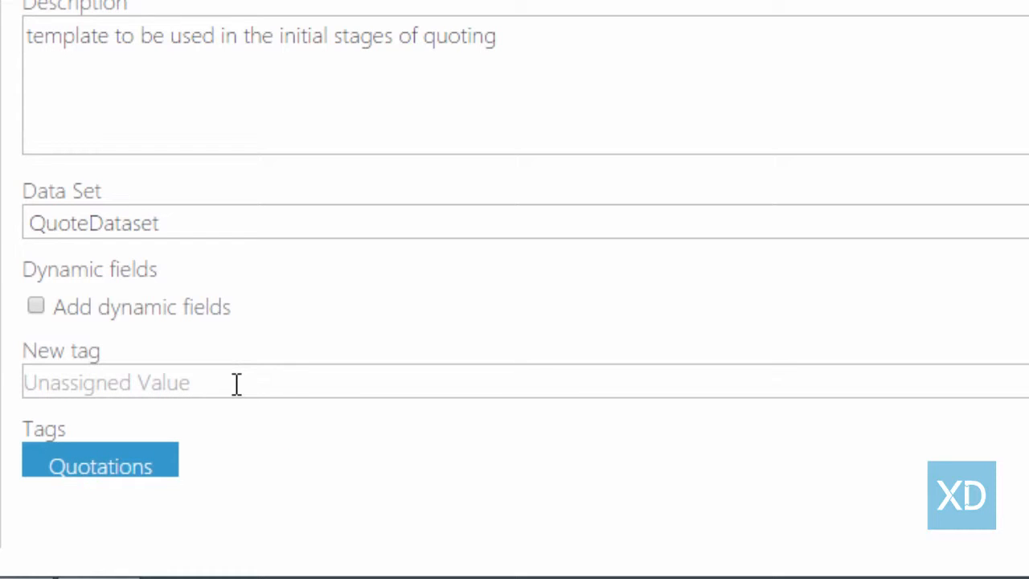
scroll(236, 384, "down", 1)
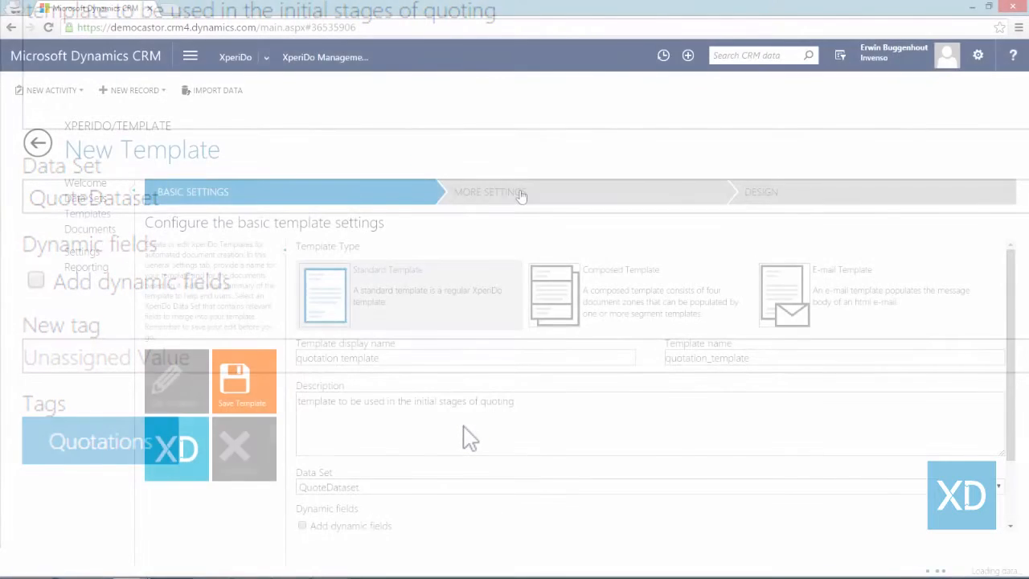
Restrict template access to the Field Sales Reps and Internal Sales Administration teams
left_click(520, 198)
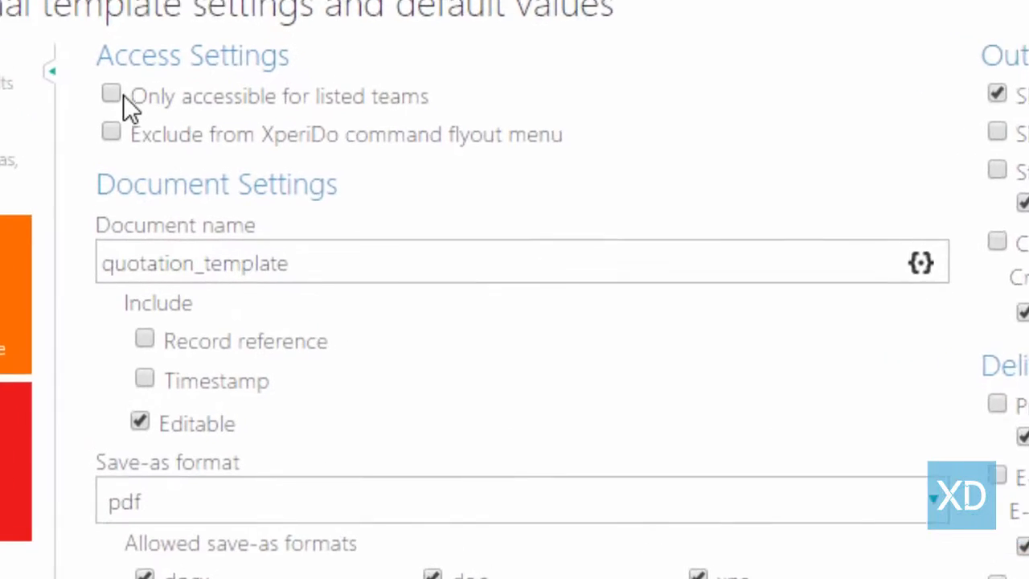
left_click(225, 191)
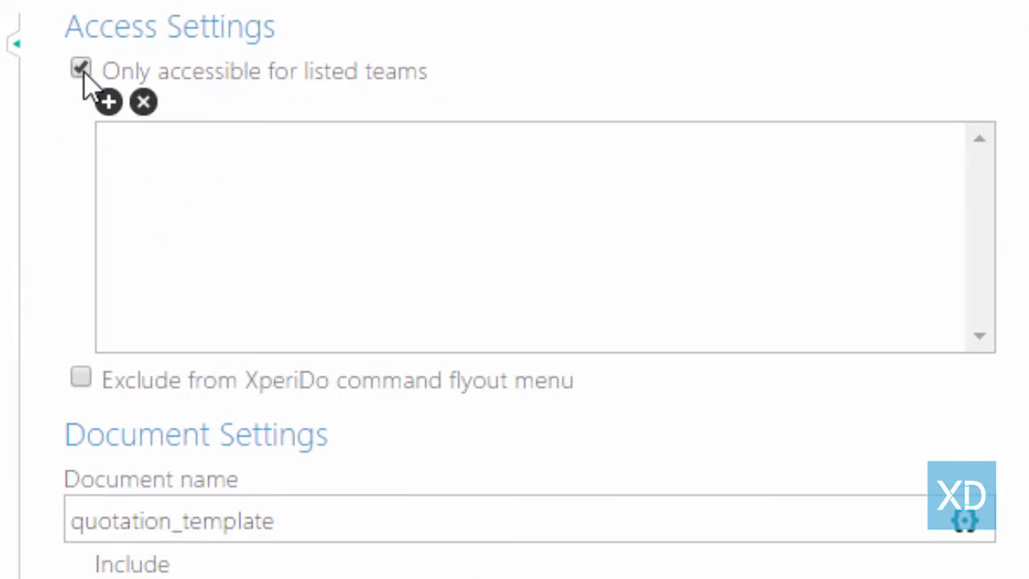
left_click(107, 109)
left_click(240, 407)
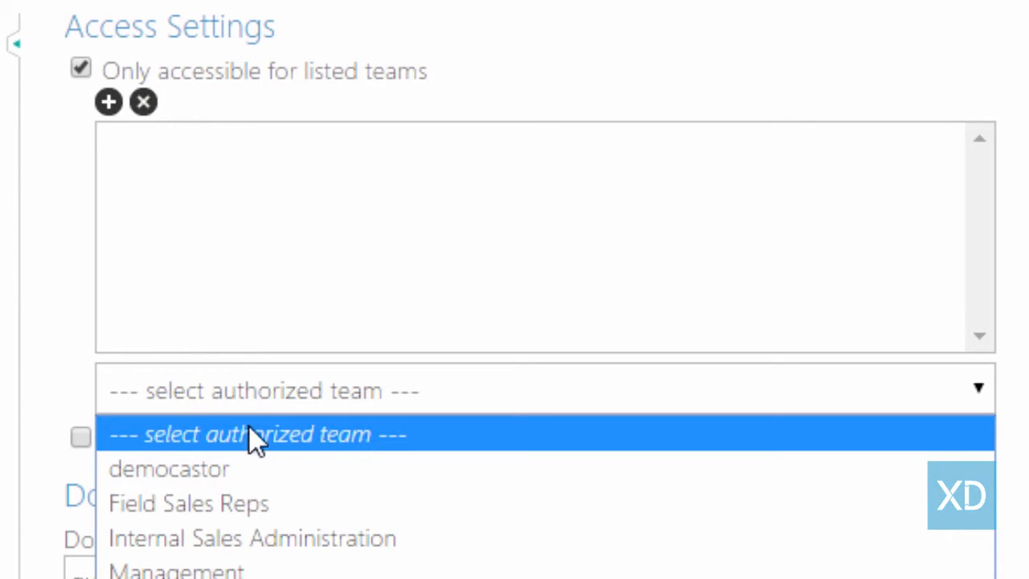
left_click(275, 513)
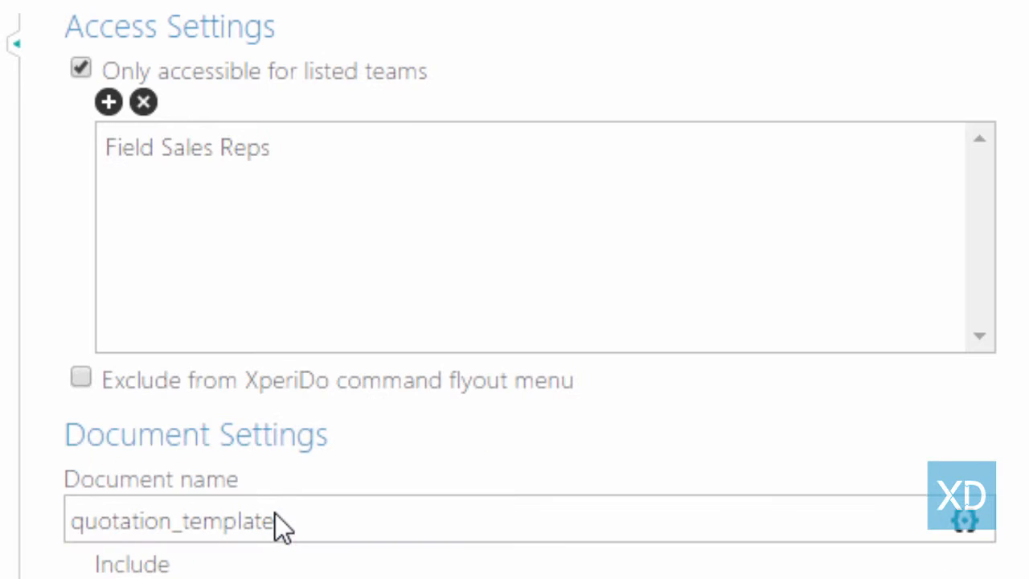
left_click(109, 102)
left_click(208, 393)
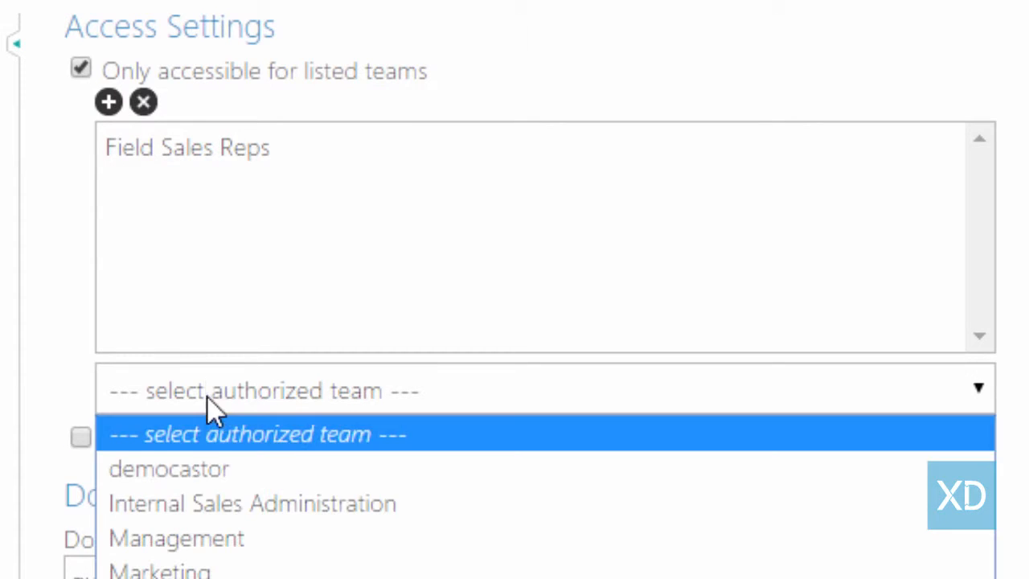
left_click(205, 507)
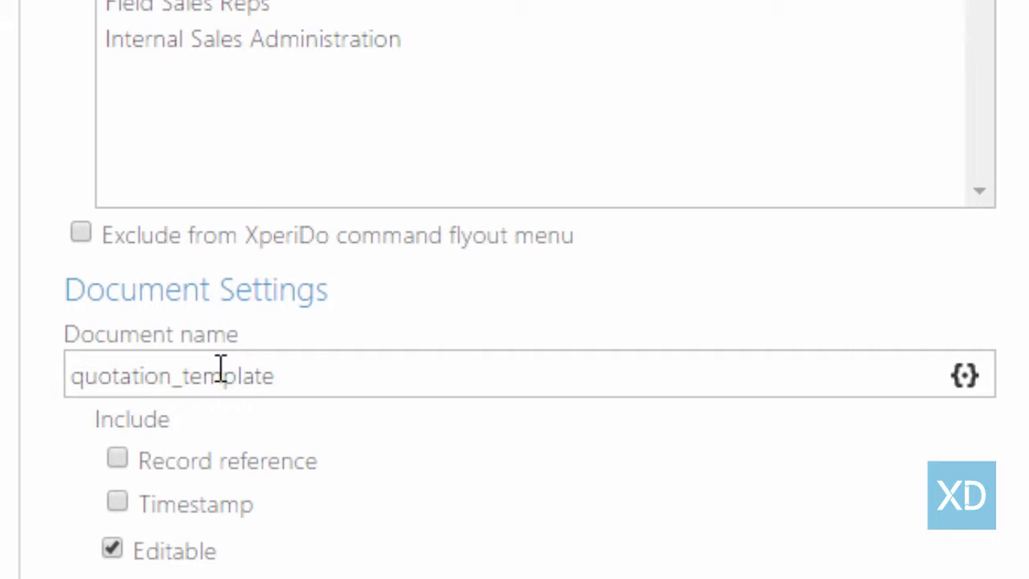
Replace the document name's _template ending with 'for'
left_click_drag(361, 361, 171, 374)
key("BackSpace")
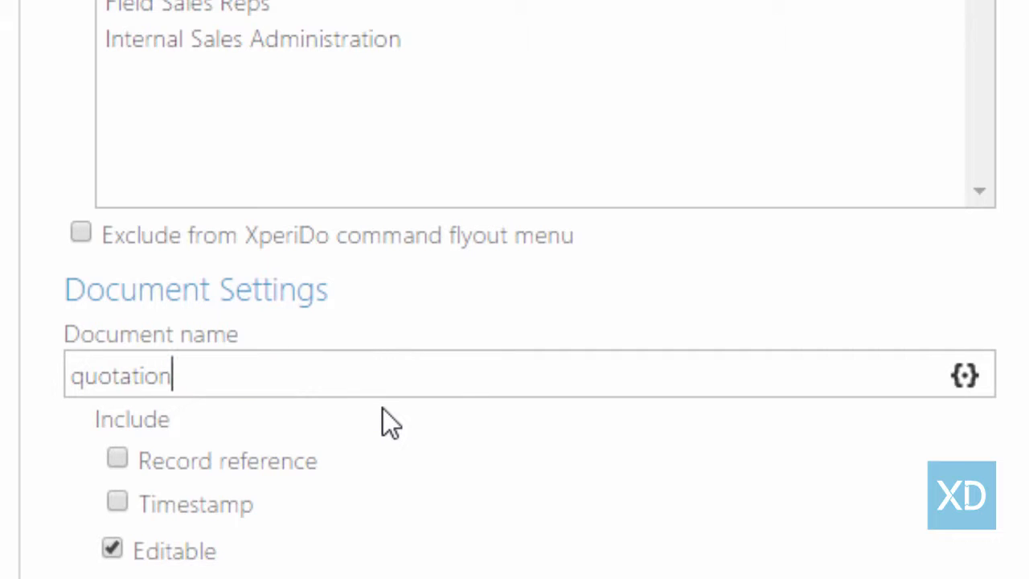
type("for")
Append the Potential Customer > Account > Account Name token to the document name
left_click(767, 402)
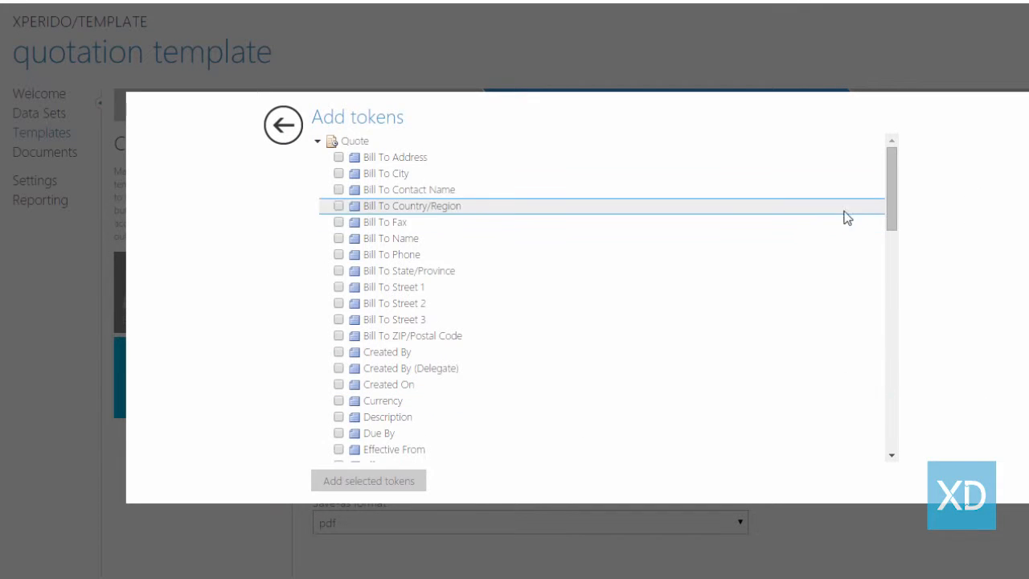
left_click_drag(892, 197, 881, 324)
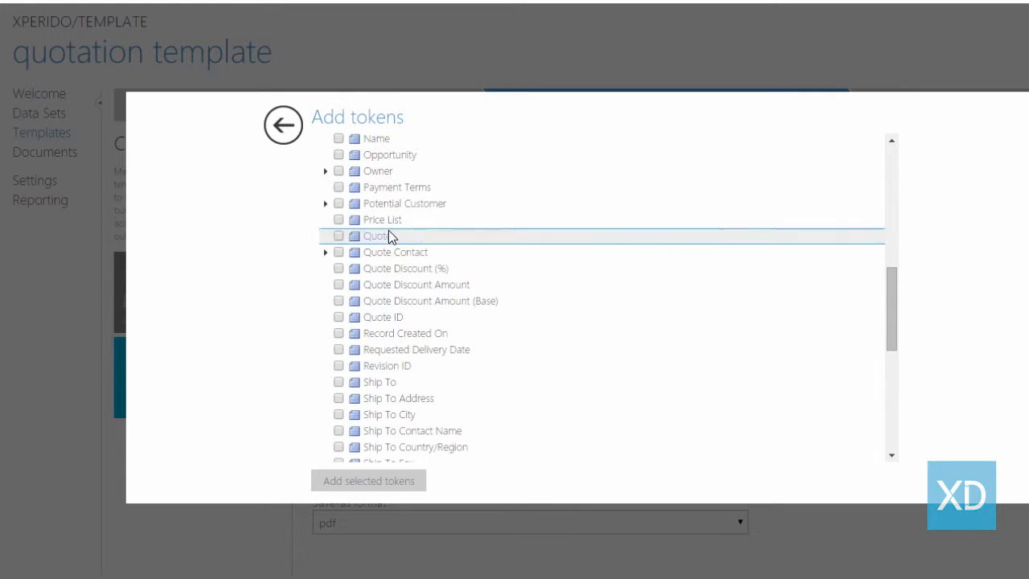
left_click(325, 205)
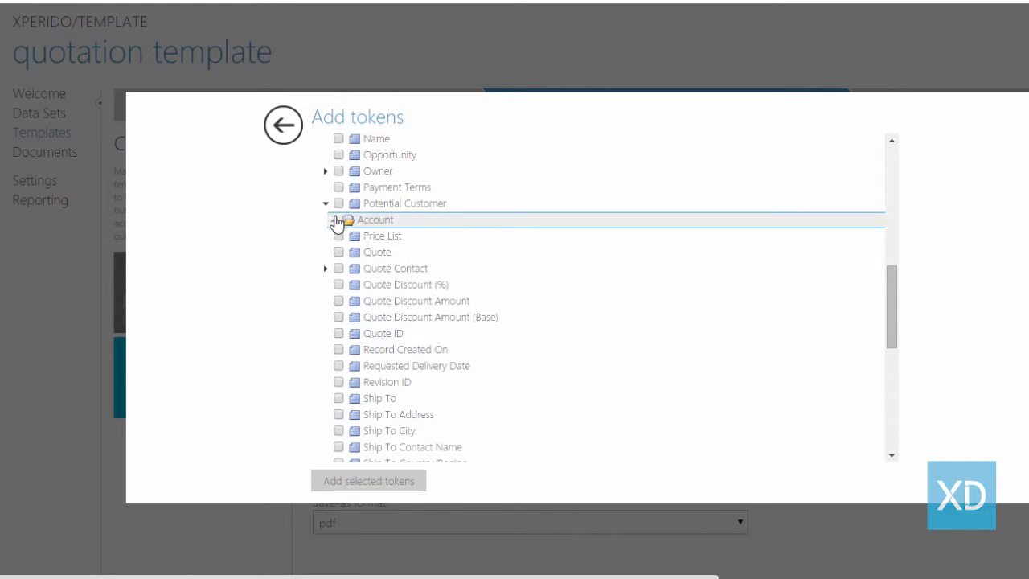
left_click(334, 220)
left_click(354, 252)
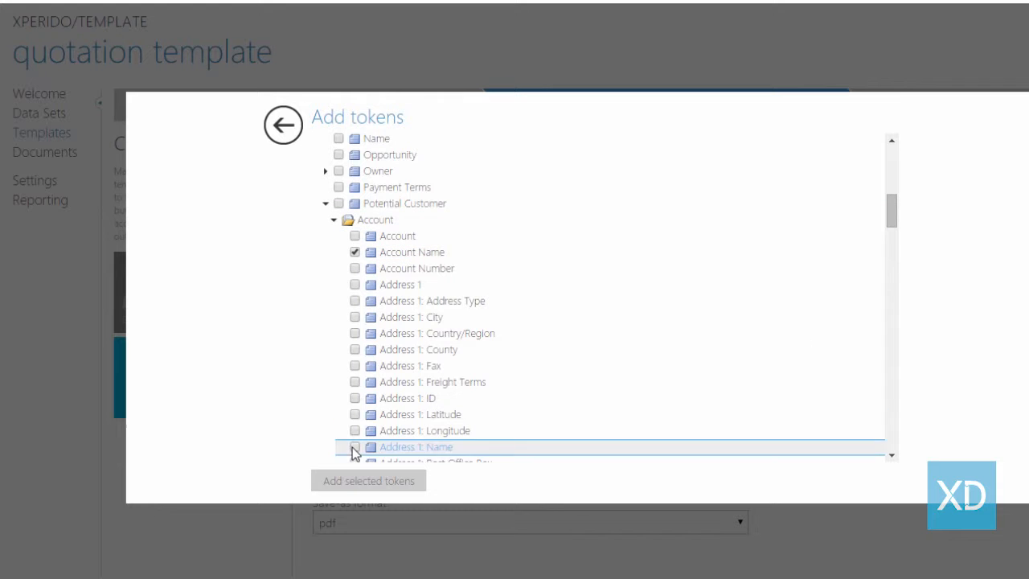
left_click(346, 481)
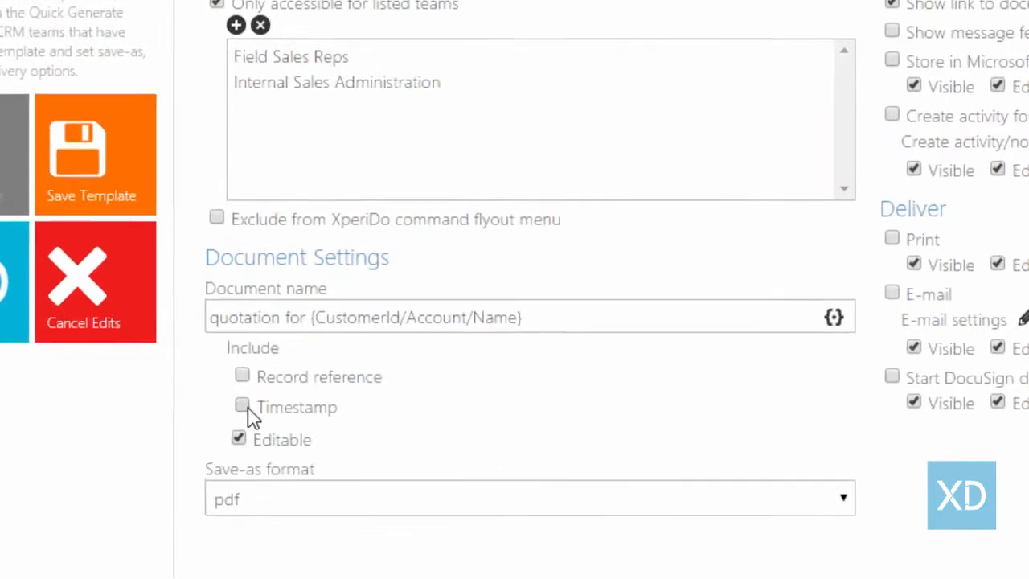
Add a timestamp to the document name and keep pdf as the save-as format
left_click(244, 407)
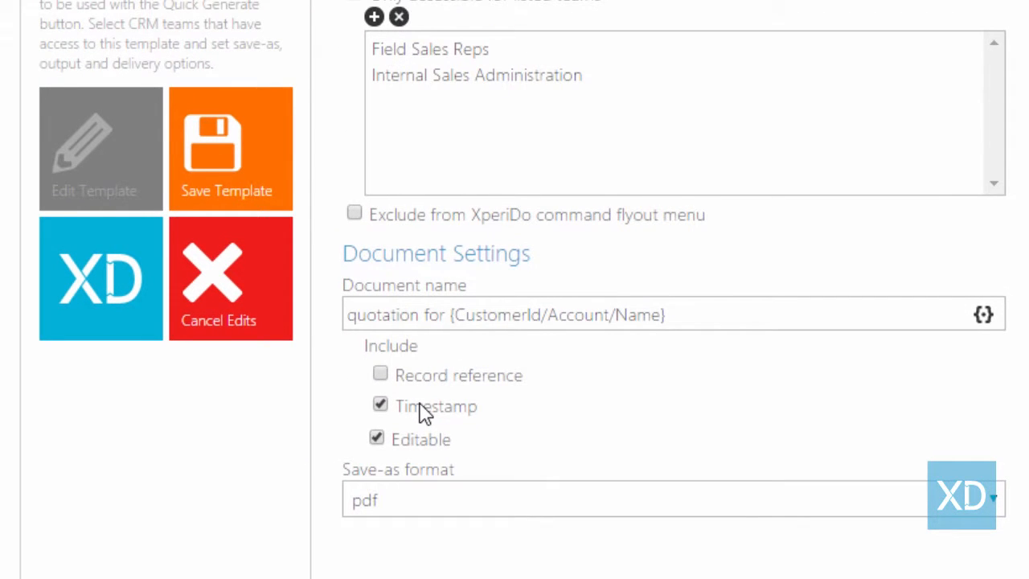
scroll(647, 426, "down", 2)
left_click(833, 381)
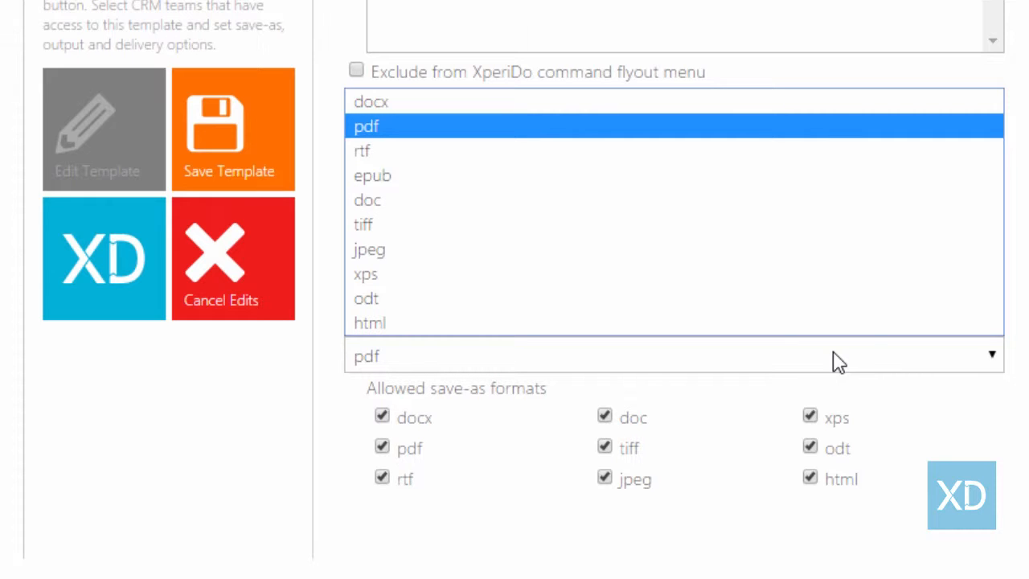
left_click(950, 415)
Disallow xps, odt, html, epub, jpeg and tiff as save-as formats
left_click(811, 418)
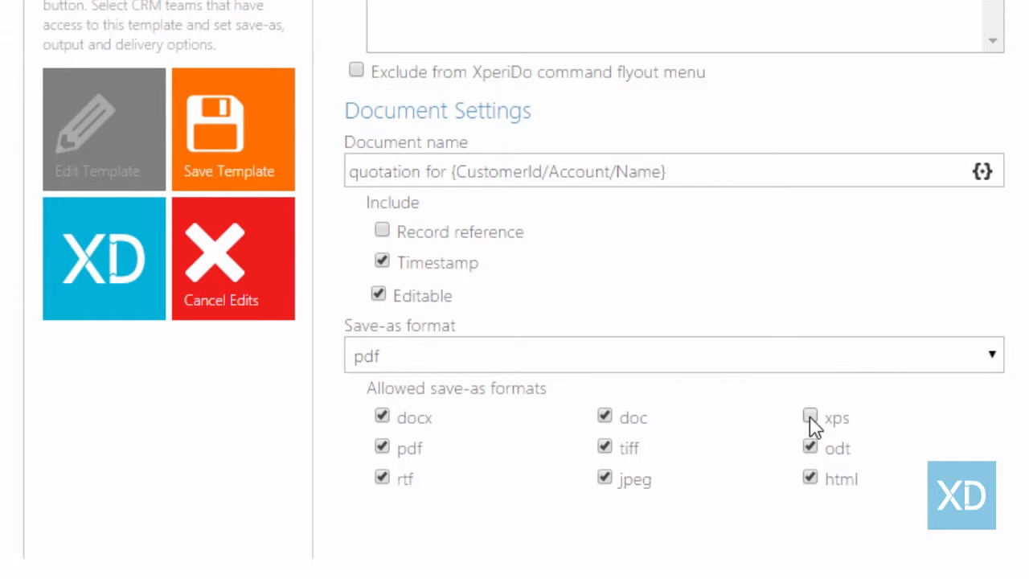
left_click(811, 448)
left_click(810, 480)
scroll(735, 515, "down", 3)
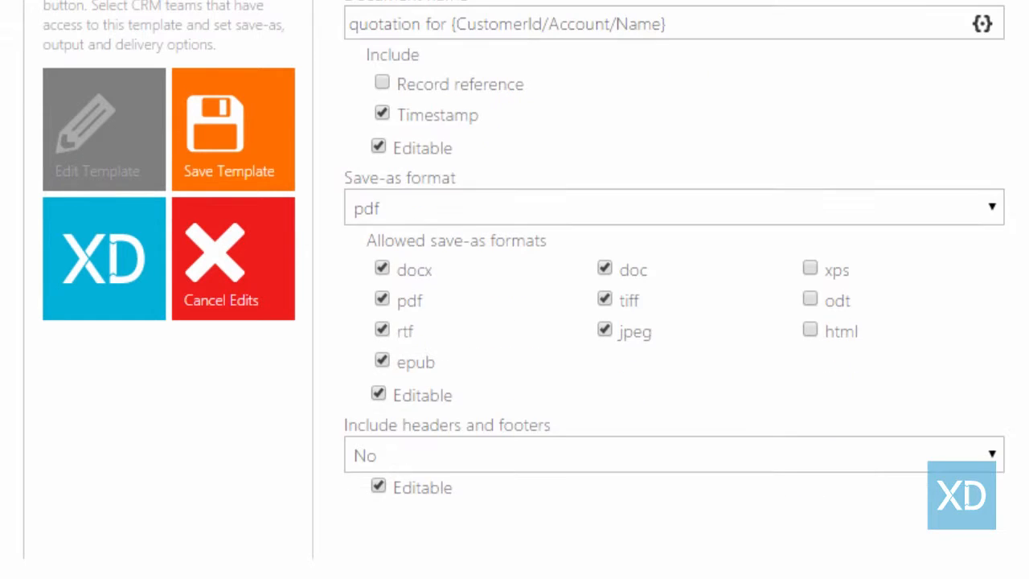
left_click(381, 361)
left_click(605, 331)
left_click(609, 302)
scroll(542, 350, "down", 5)
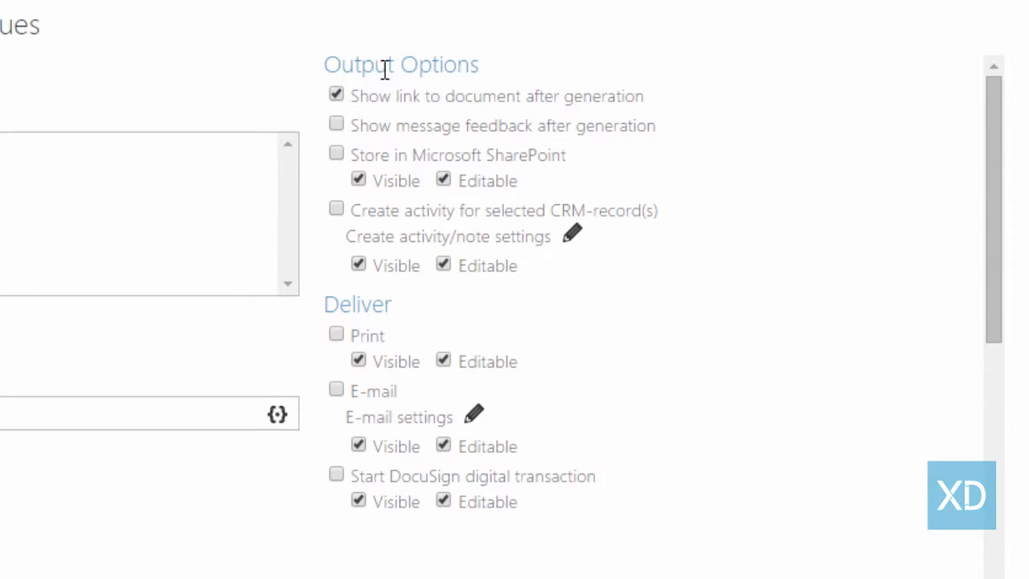
Turn on 'Show message feedback after generation' under Output Options
left_click(337, 126)
left_click(574, 238)
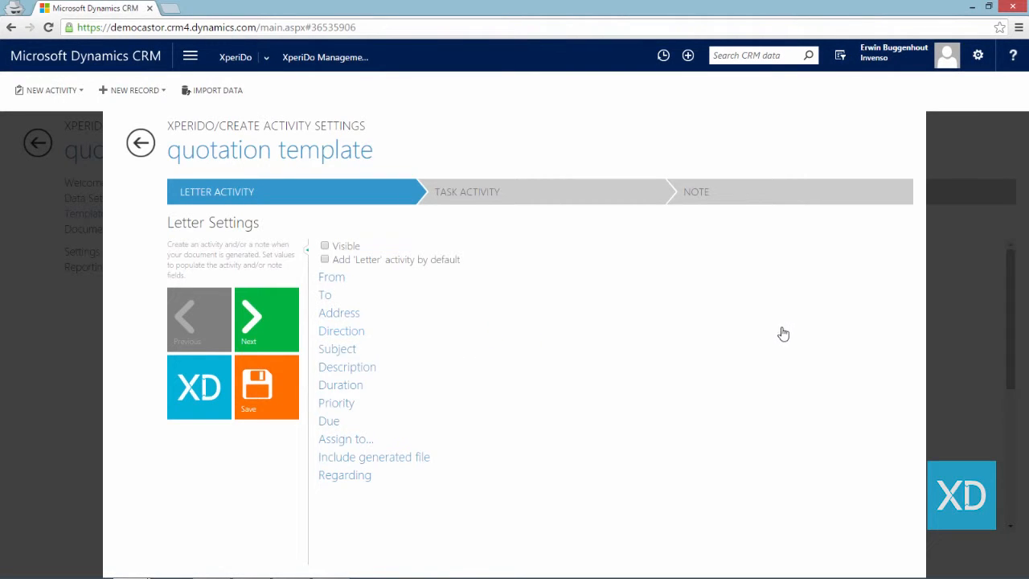
left_click(607, 194)
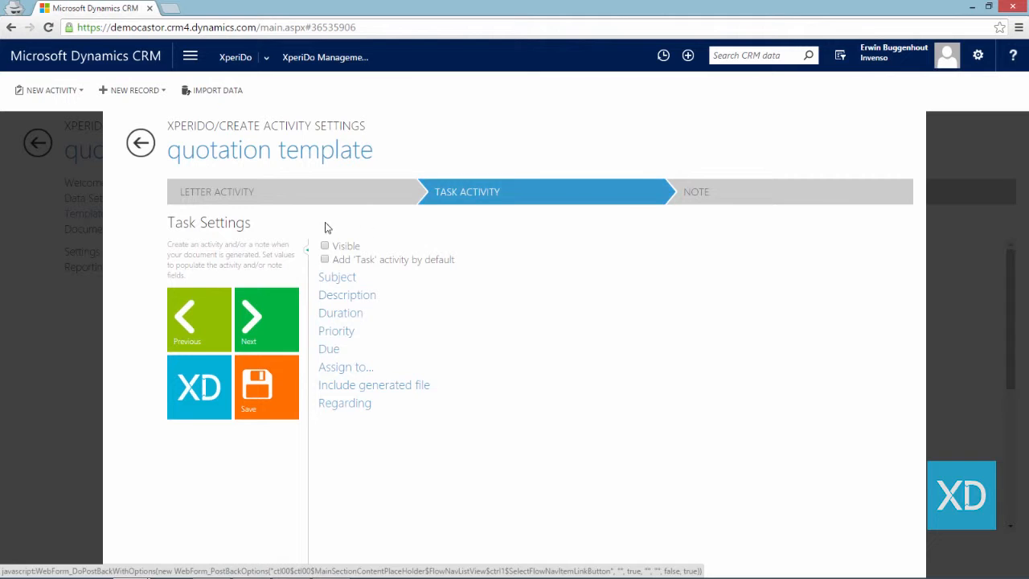
left_click(143, 143)
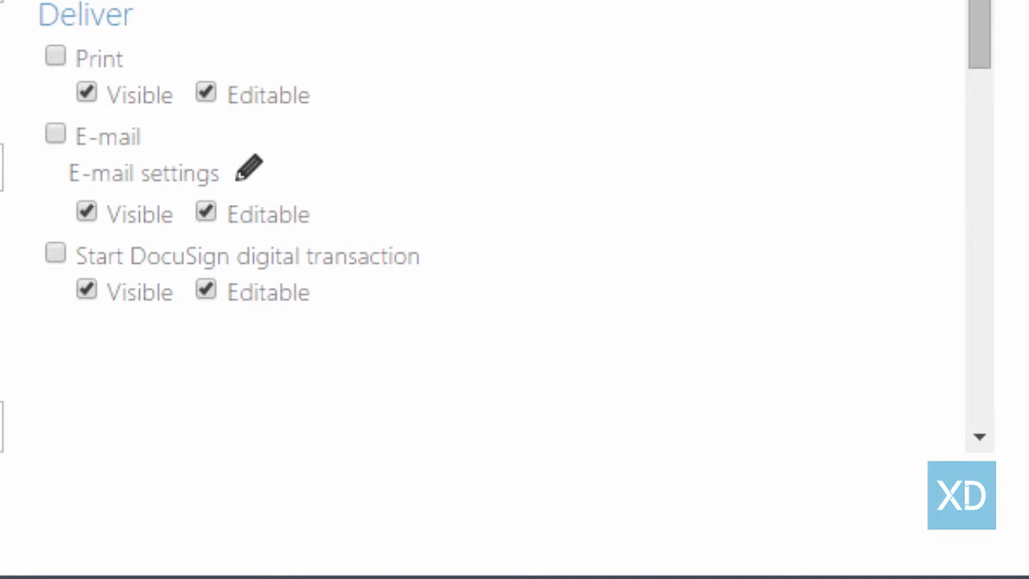
Enable Print as a delivery option and bring up the E-mail settings
left_click(55, 57)
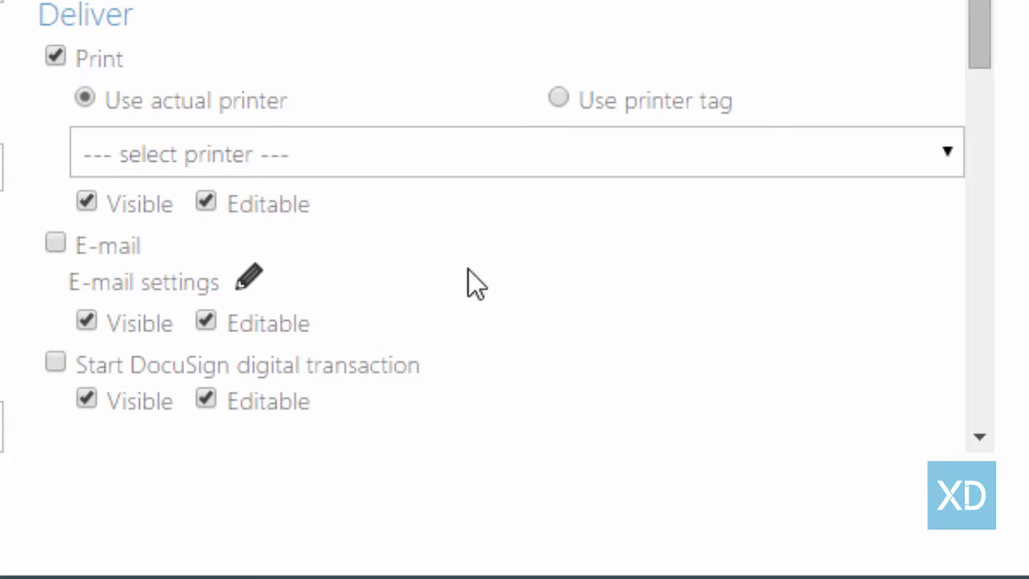
left_click(249, 277)
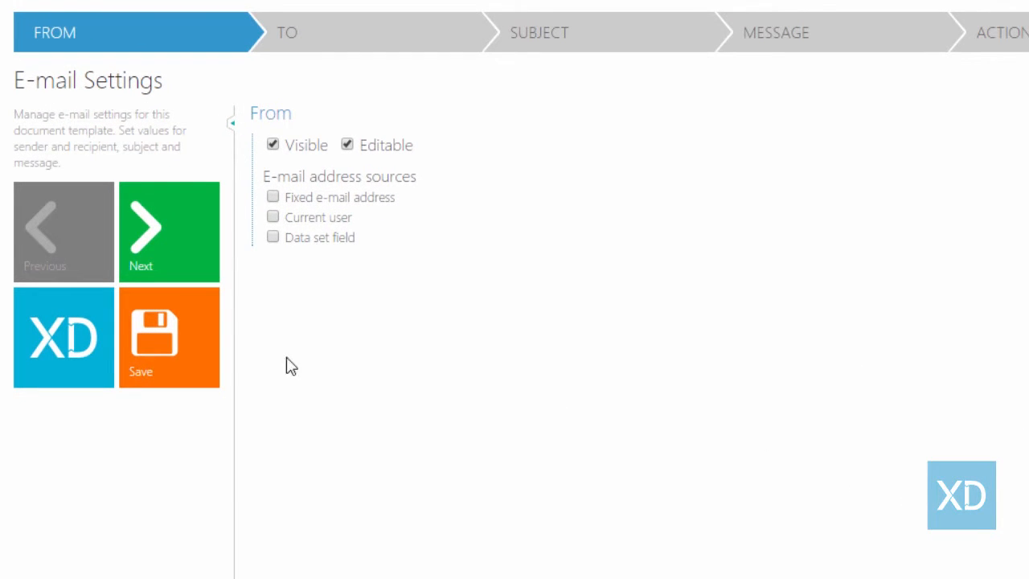
Send from the current user to the Quote > Quote Contact > Contact Email field by default
left_click(274, 219)
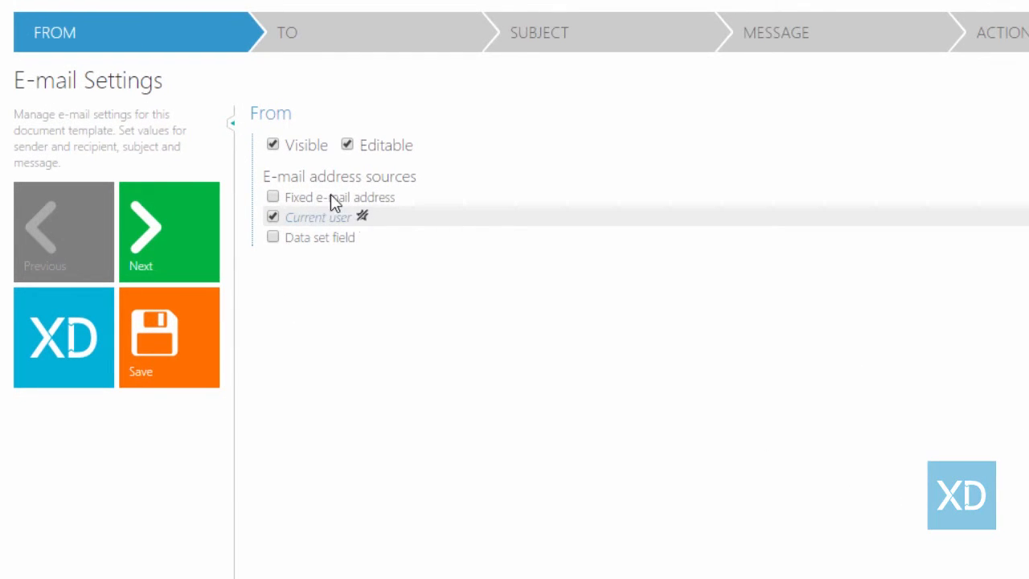
left_click(374, 22)
left_click(272, 238)
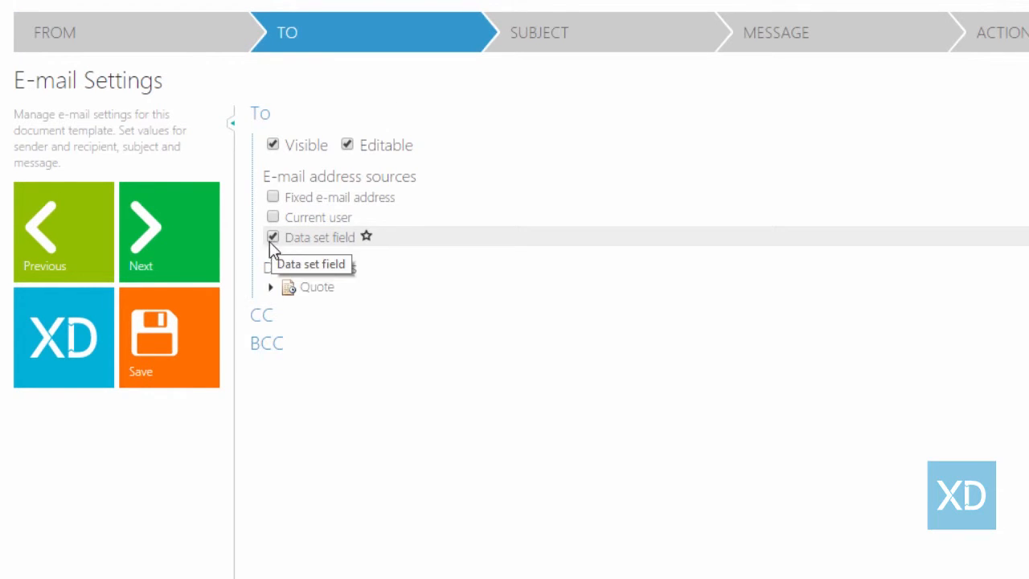
left_click(270, 287)
left_click(280, 347)
left_click(292, 367)
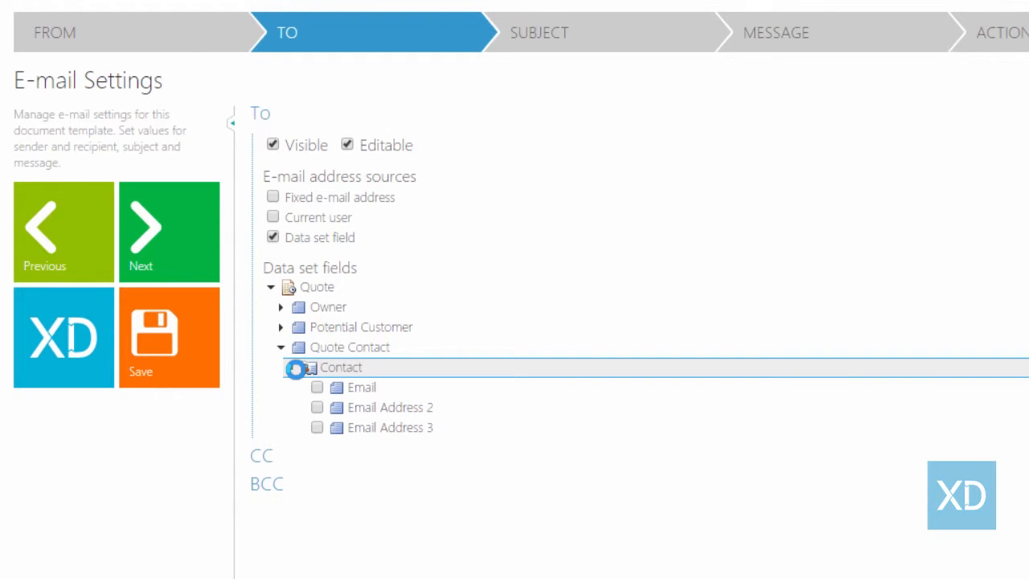
left_click(317, 387)
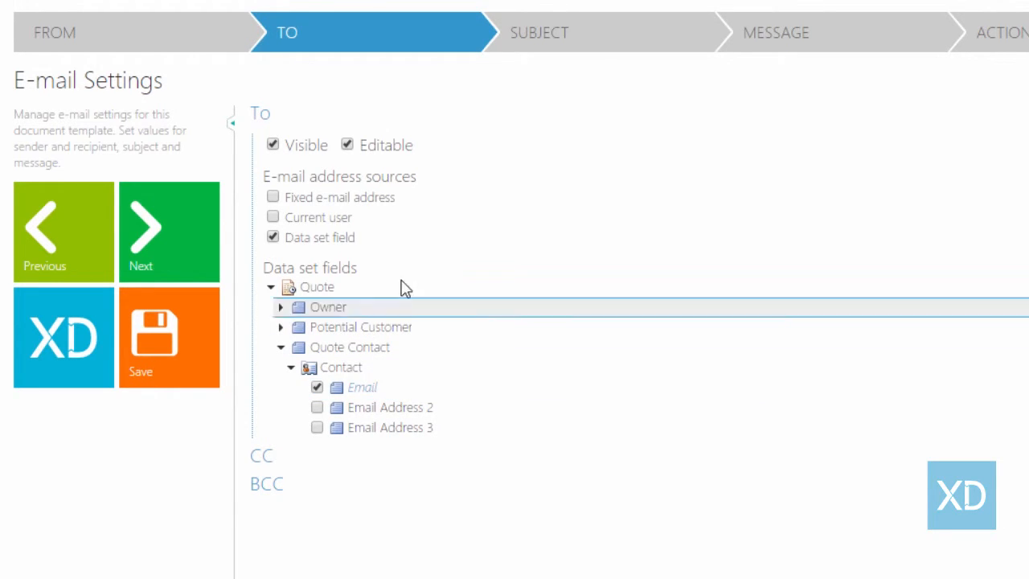
left_click(366, 238)
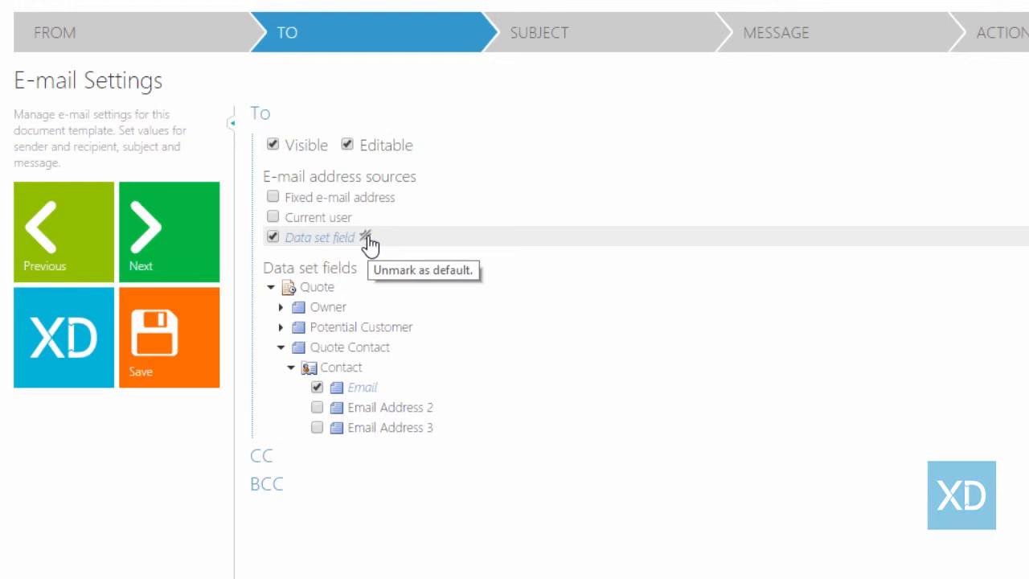
left_click(620, 36)
Enter 'Your quotation' as the e-mail subject and continue to the Message step
left_click(453, 191)
type("Your quotation")
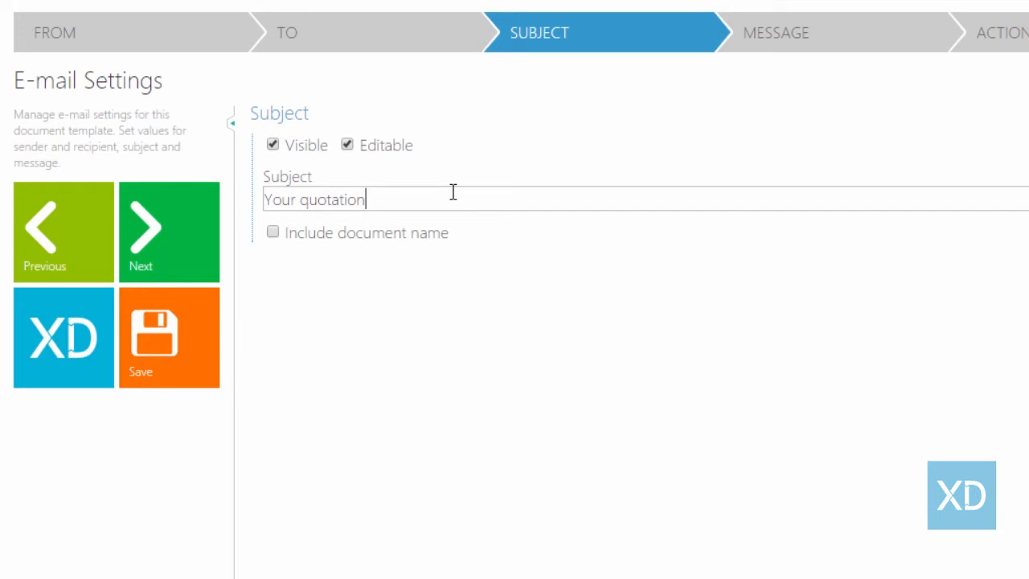
left_click(883, 36)
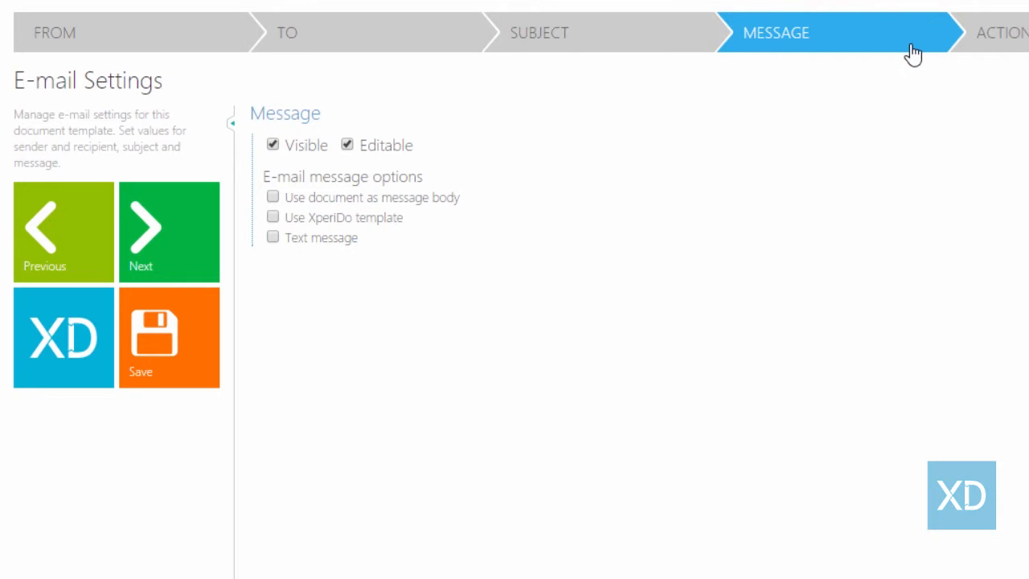
Use a text message body and set the e-mail action to 'Send (create closed e-mail activity)'
left_click(273, 239)
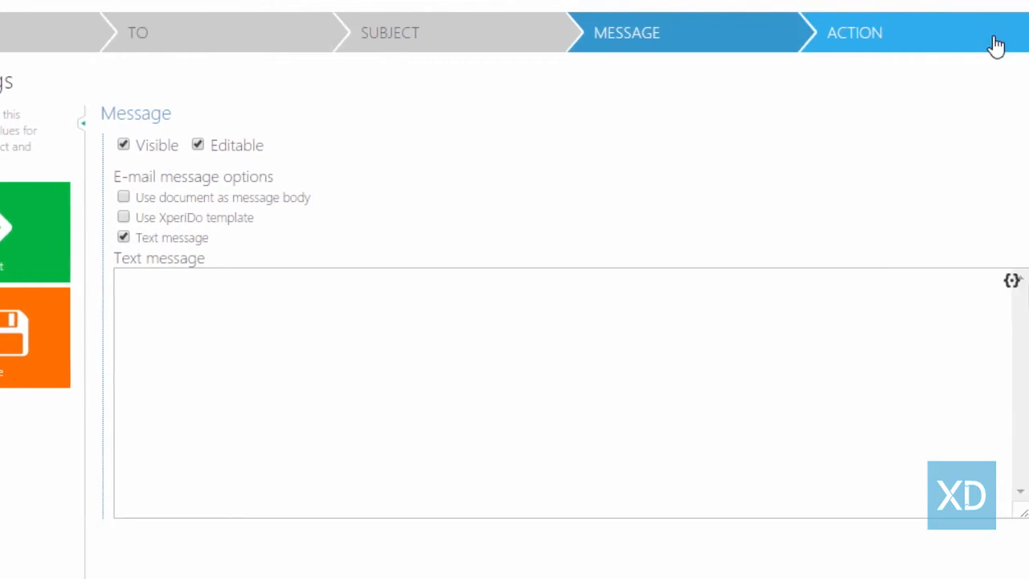
left_click(997, 46)
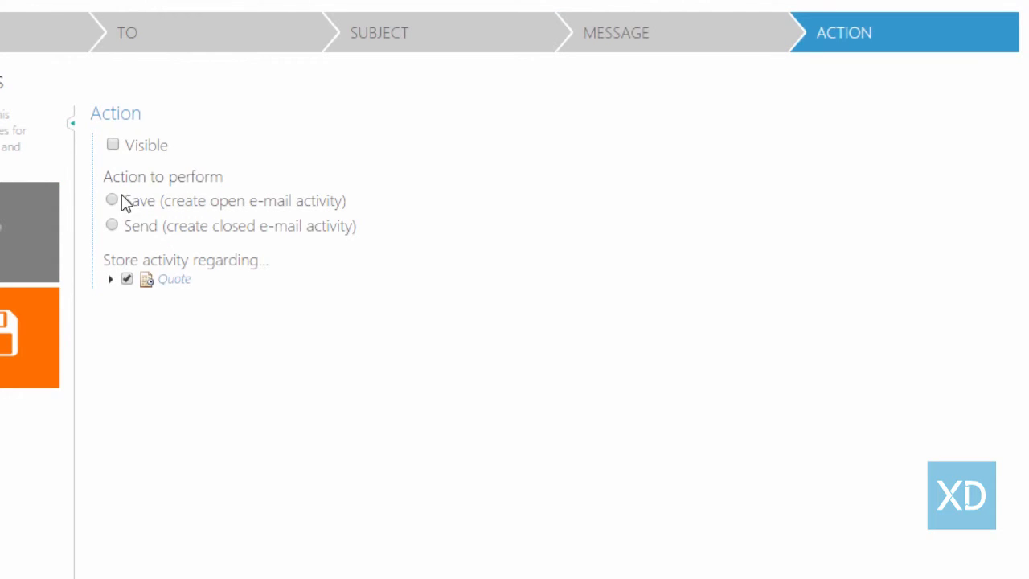
left_click(111, 225)
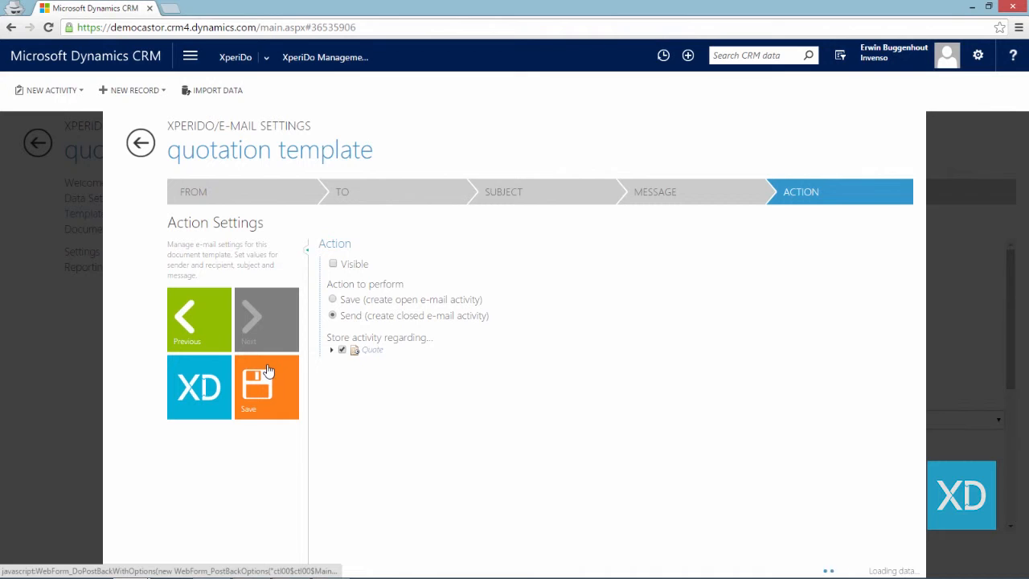
left_click(143, 143)
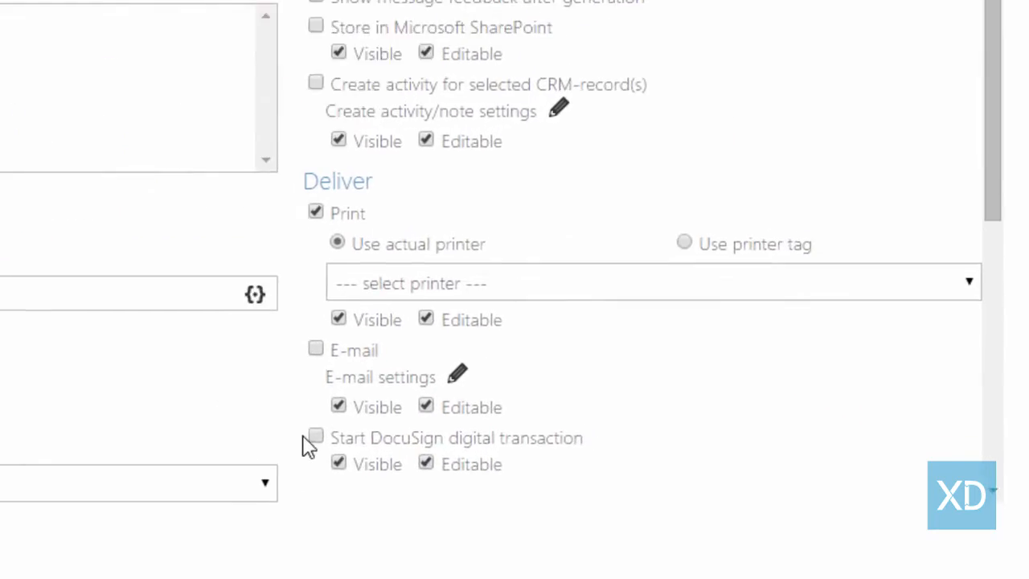
Enable 'Start DocuSign digital transaction' for delivery, then advance the template wizard to Design
left_click(315, 437)
scroll(517, 452, "down", 2)
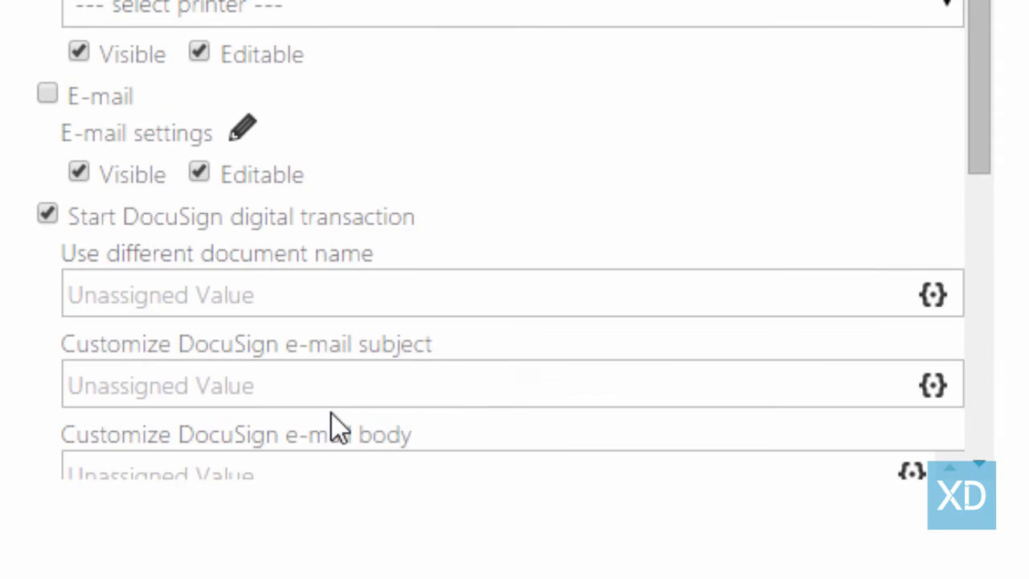
scroll(332, 415, "down", 2)
scroll(333, 412, "up", 2)
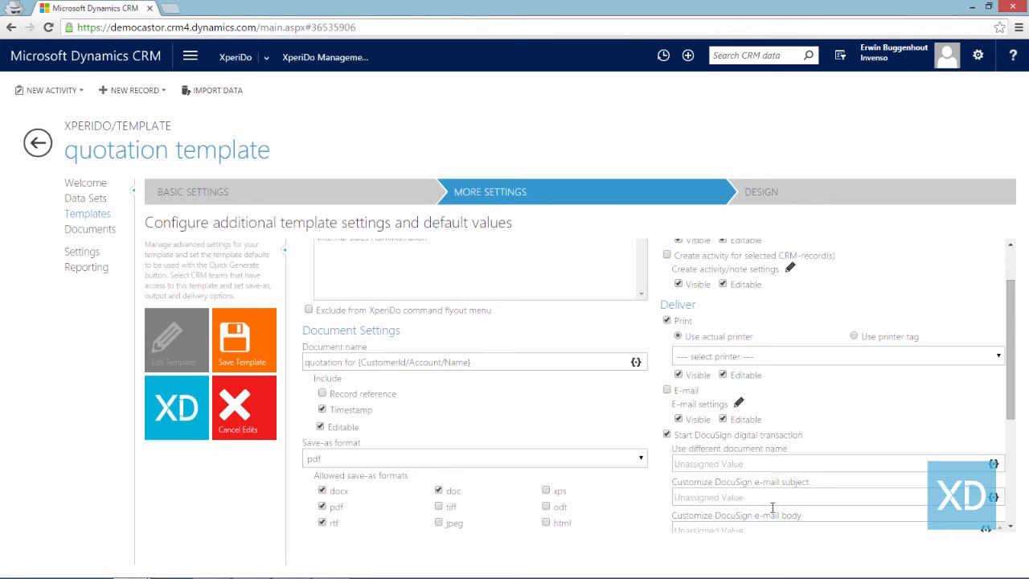
left_click(848, 194)
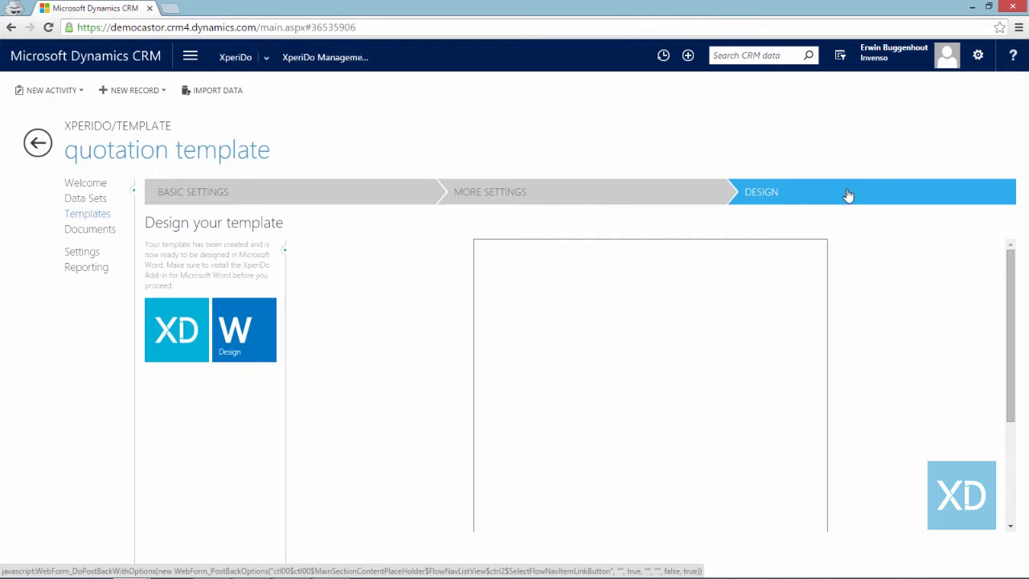
Choose the Word Design option to open the quotation template for design in Microsoft Word
left_click(251, 329)
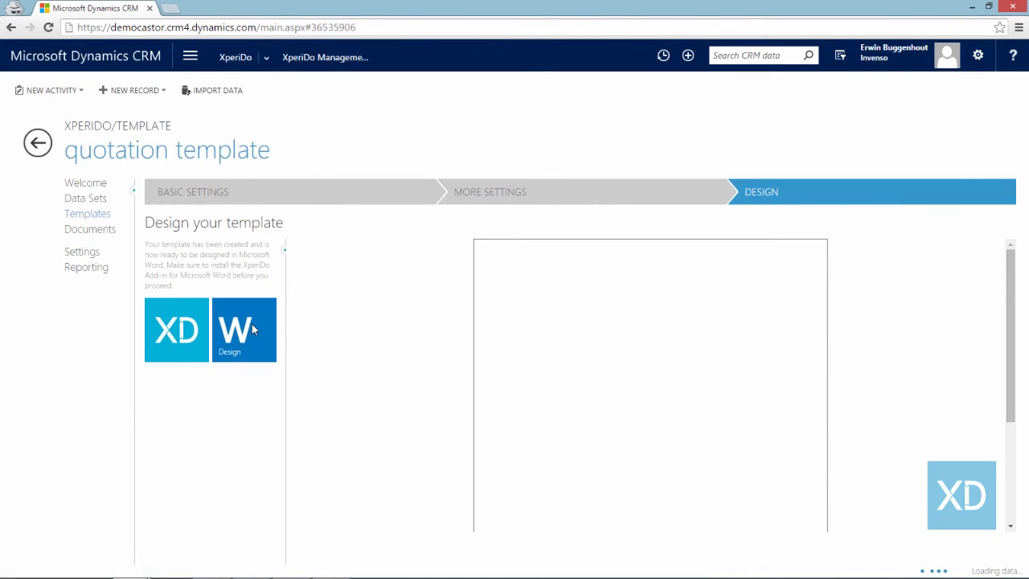